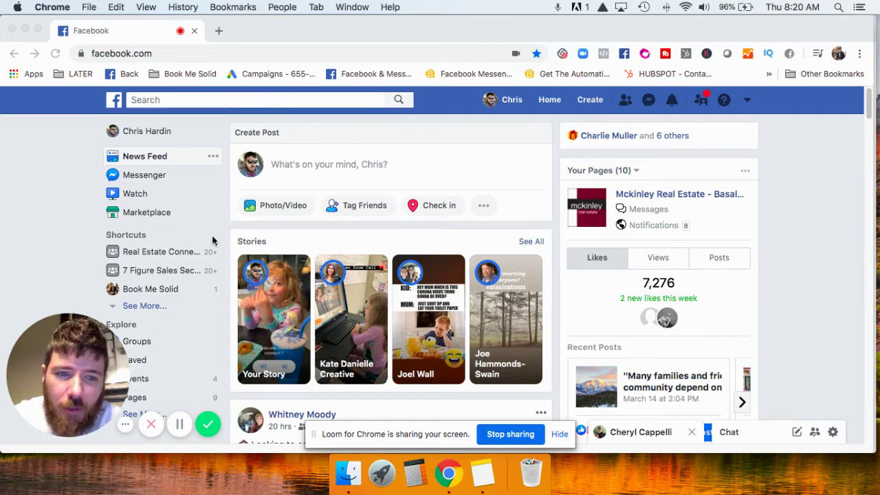
Expand the full Explore section and open the Friend Lists page.
scroll(160, 353, "down", 3)
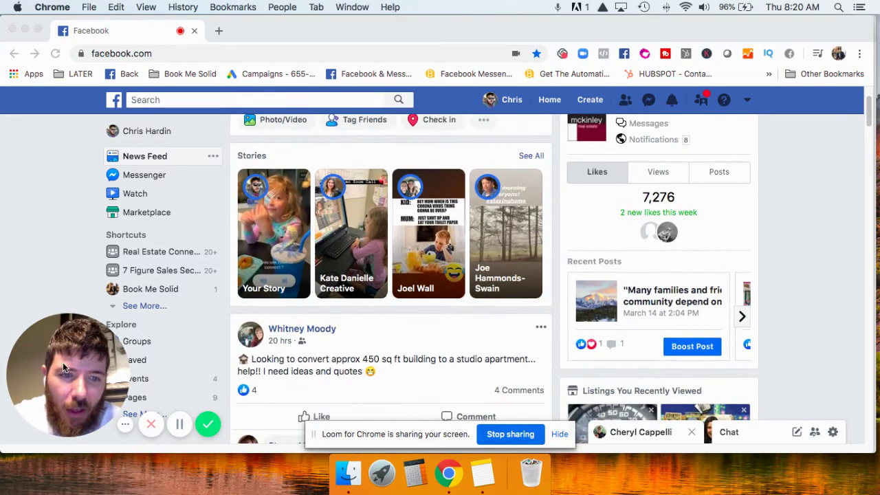
left_click(142, 265)
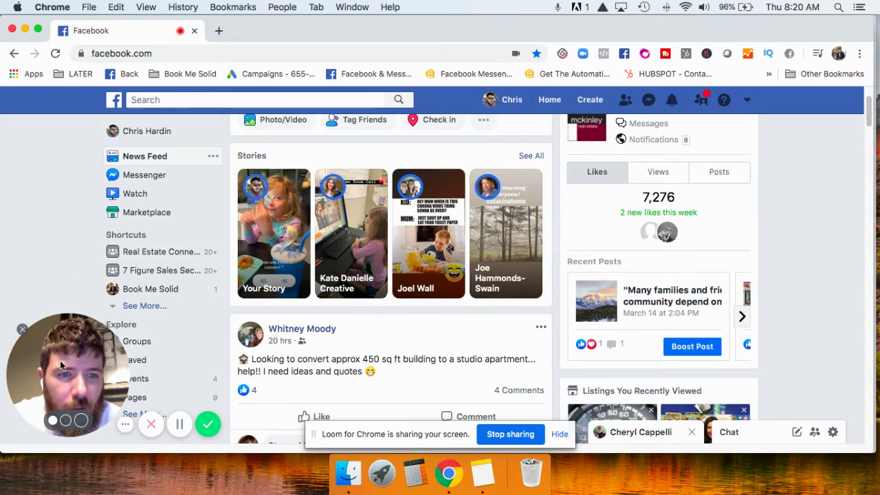
left_click_drag(81, 383, 87, 194)
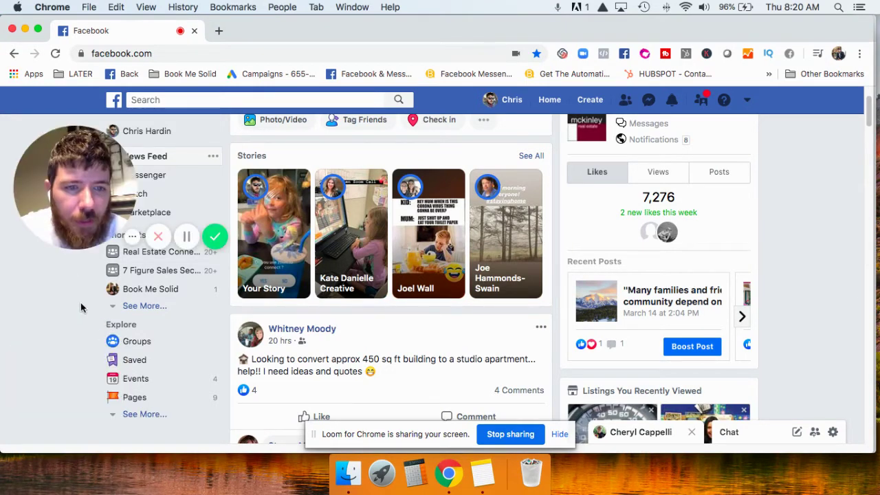
left_click(147, 415)
scroll(150, 387, "down", 3)
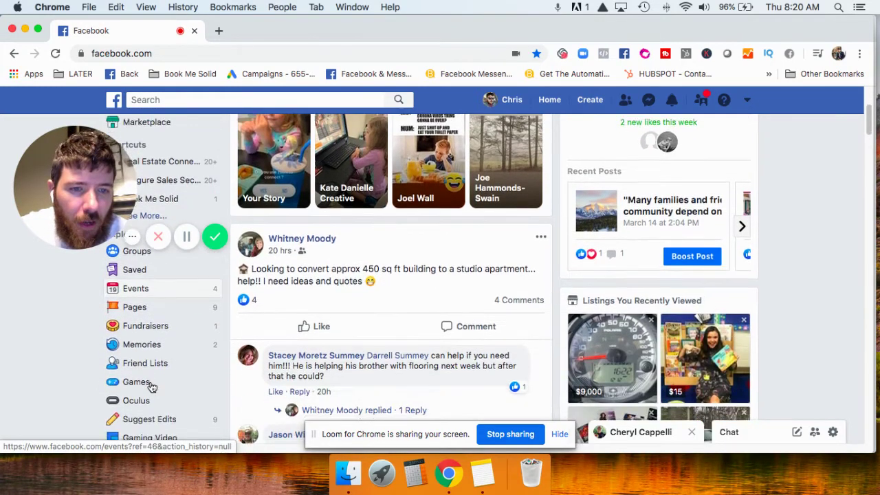
left_click(148, 363)
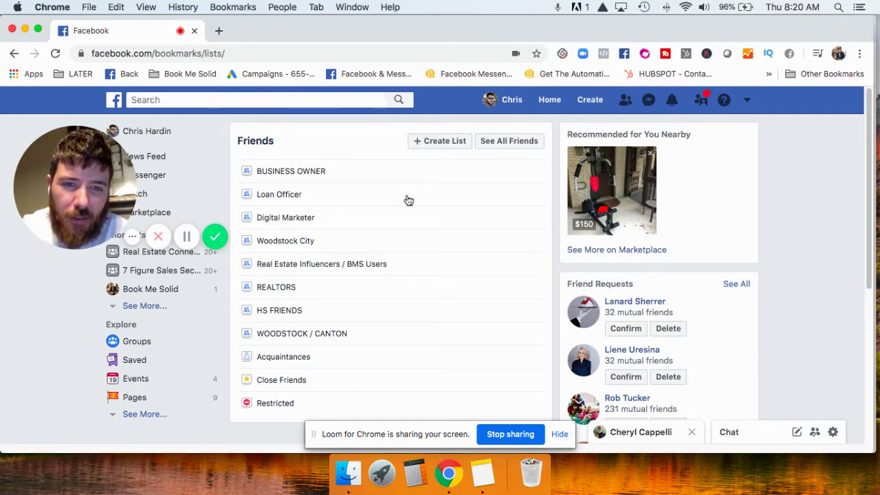
Create a new friend list named Kennesaw without adding any members.
left_click(440, 142)
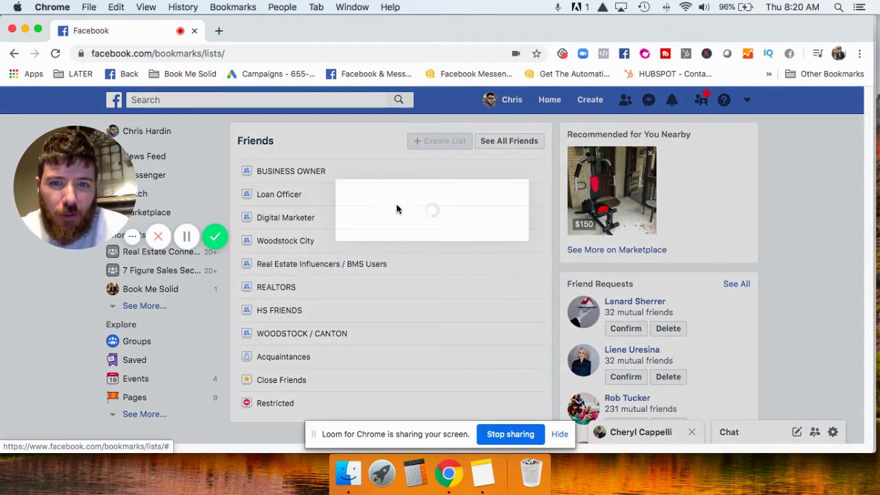
left_click(414, 225)
type("Kennesaw")
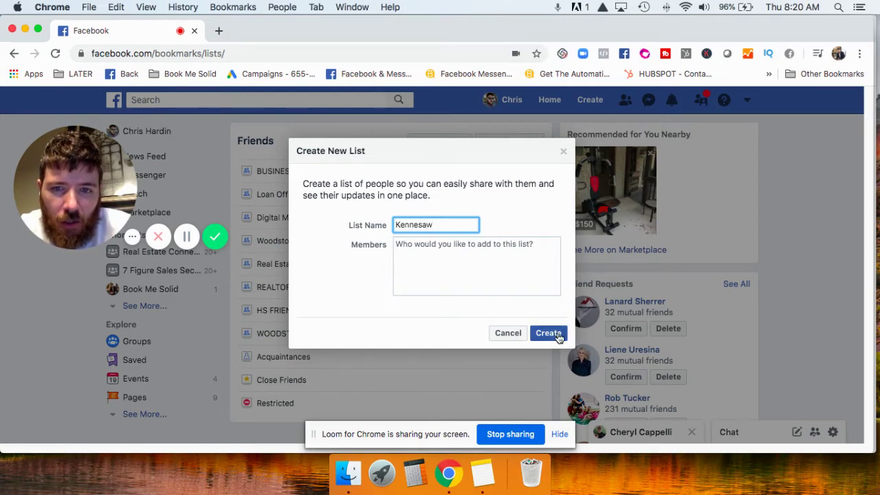
left_click(550, 333)
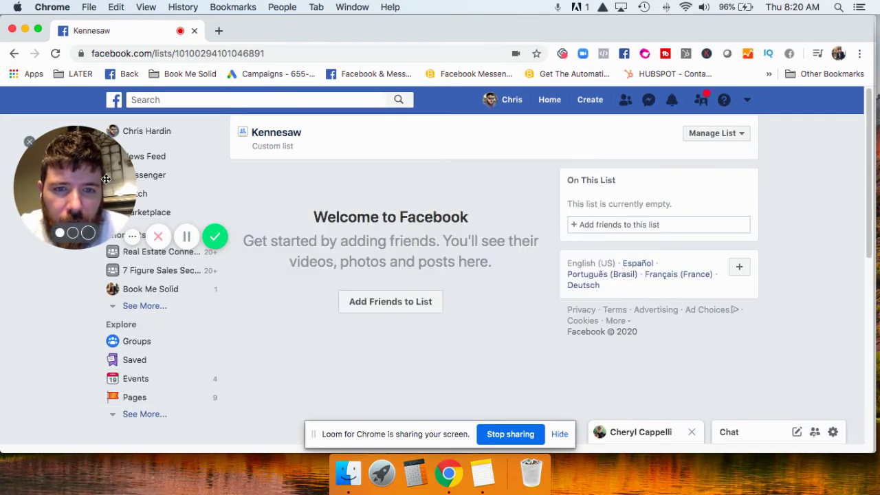
left_click(377, 307)
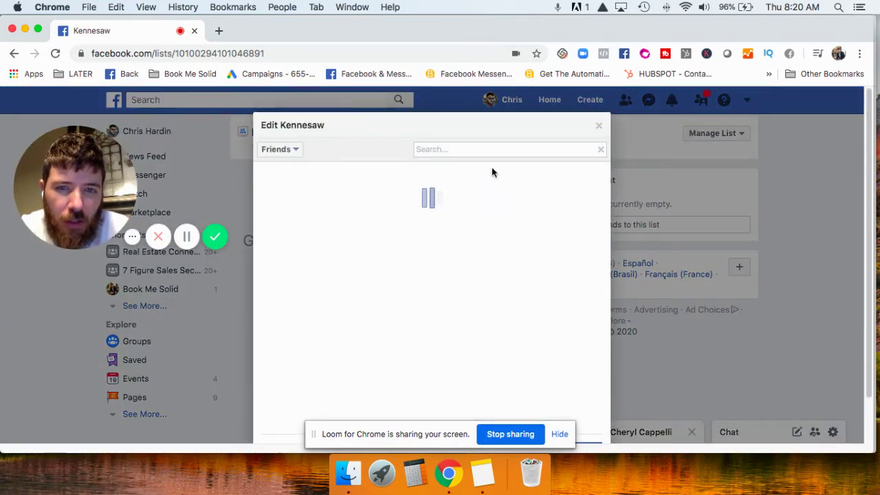
left_click(461, 152)
type("jeff")
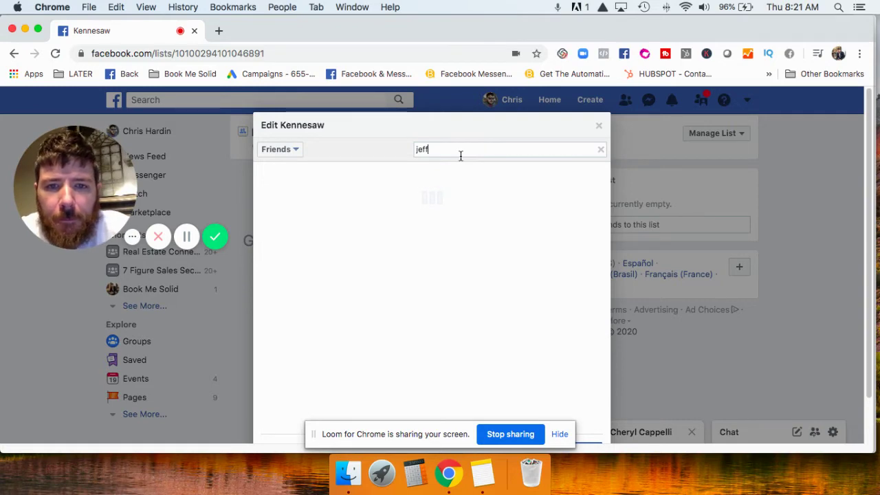
left_click(598, 128)
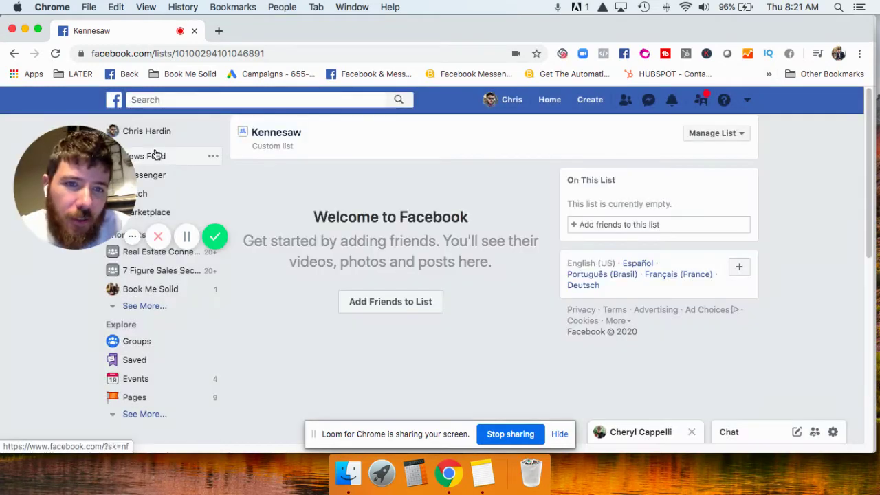
Open your own profile and show its list of all friends.
left_click_drag(86, 171, 311, 171)
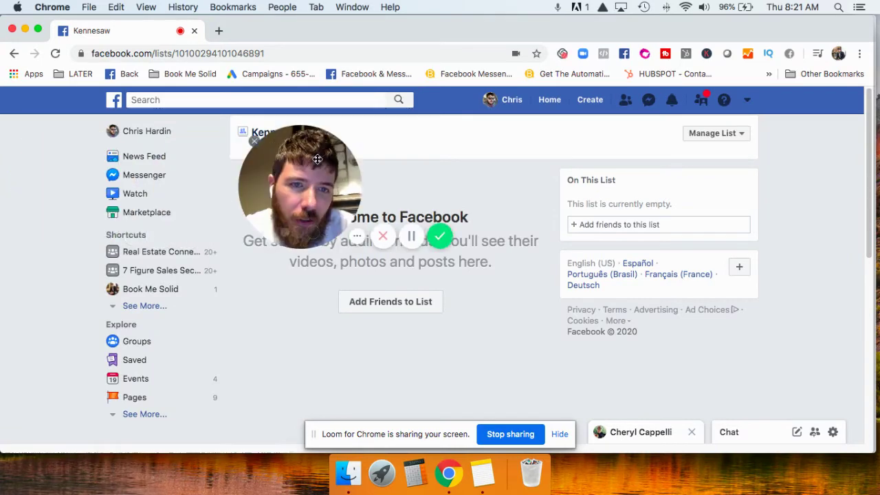
left_click(149, 132)
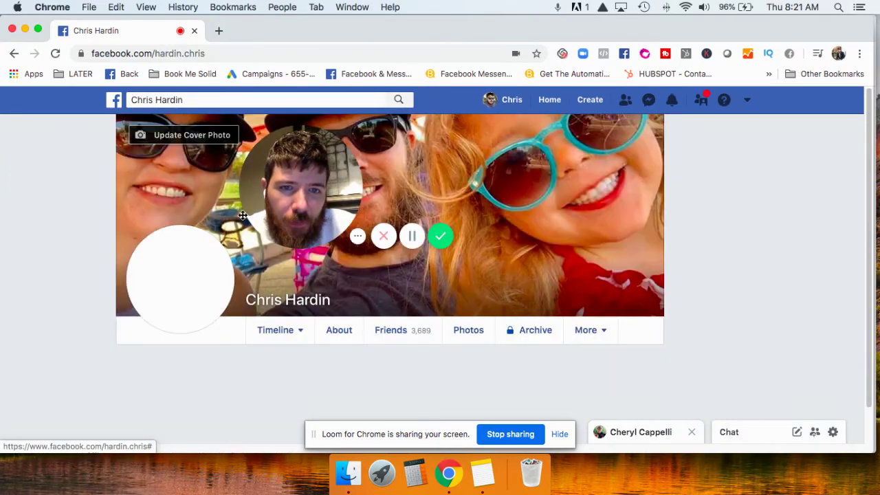
left_click_drag(243, 215, 121, 277)
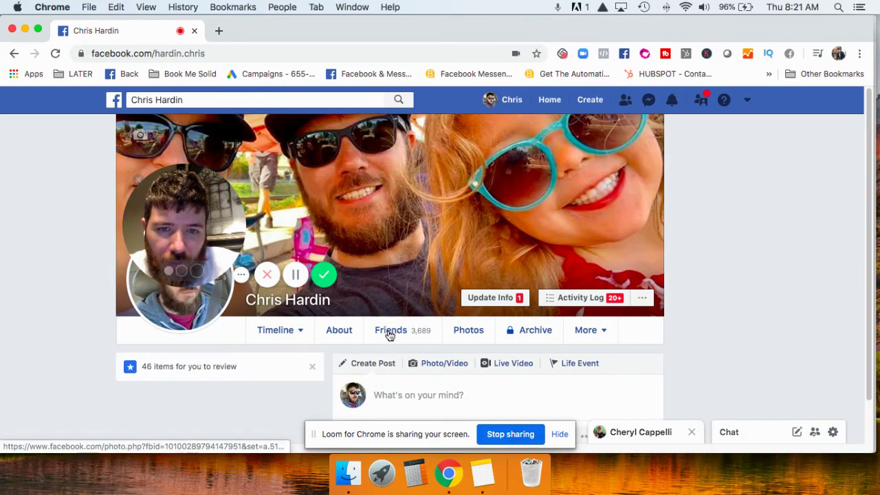
left_click_drag(209, 246, 390, 323)
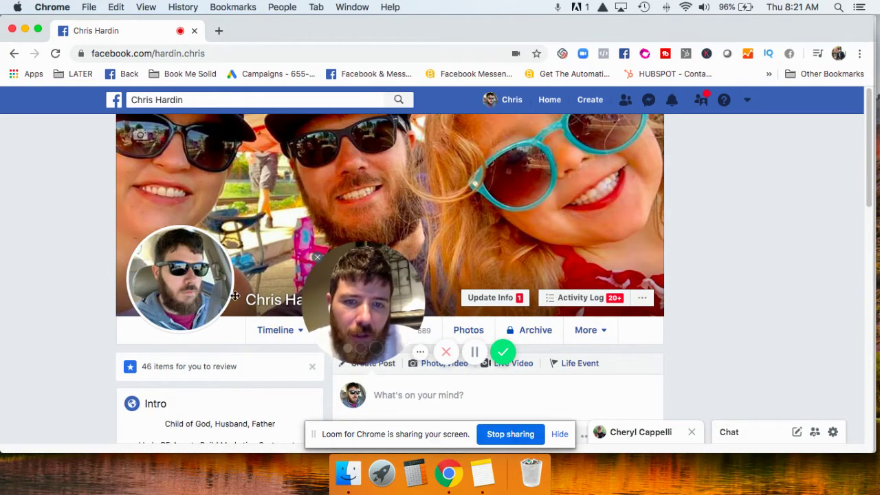
left_click_drag(359, 295, 106, 304)
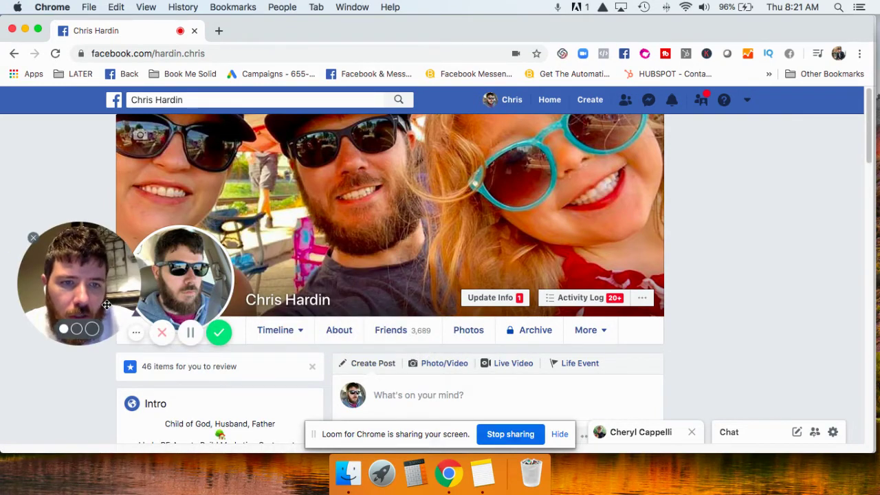
left_click(393, 336)
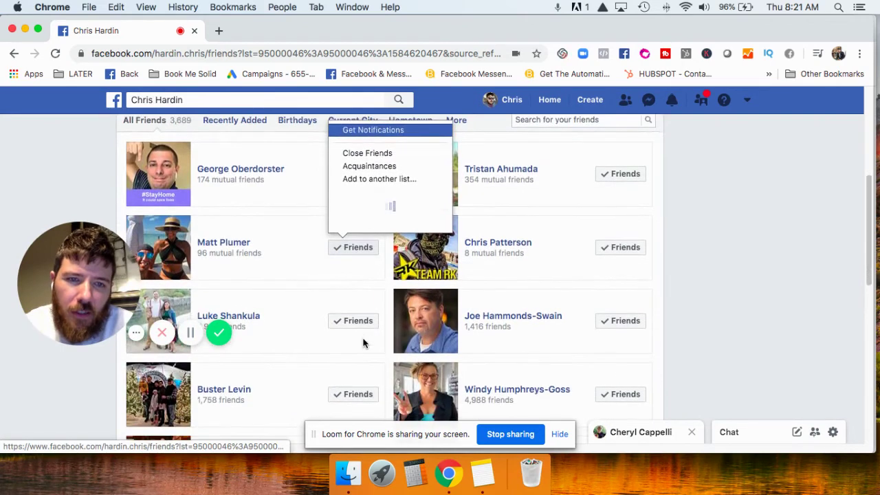
Add the friend with 96 mutual friends to the REALTORS list.
scroll(364, 342, "down", 3)
scroll(412, 180, "up", 2)
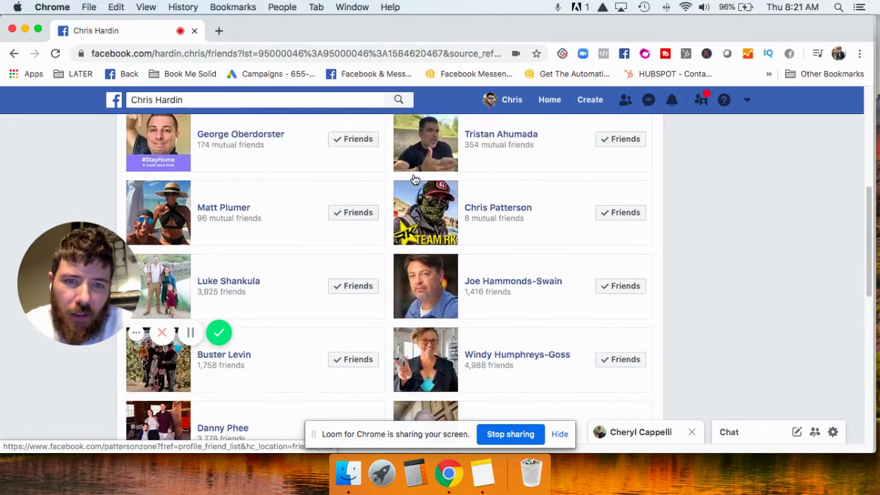
mouse_move(347, 249)
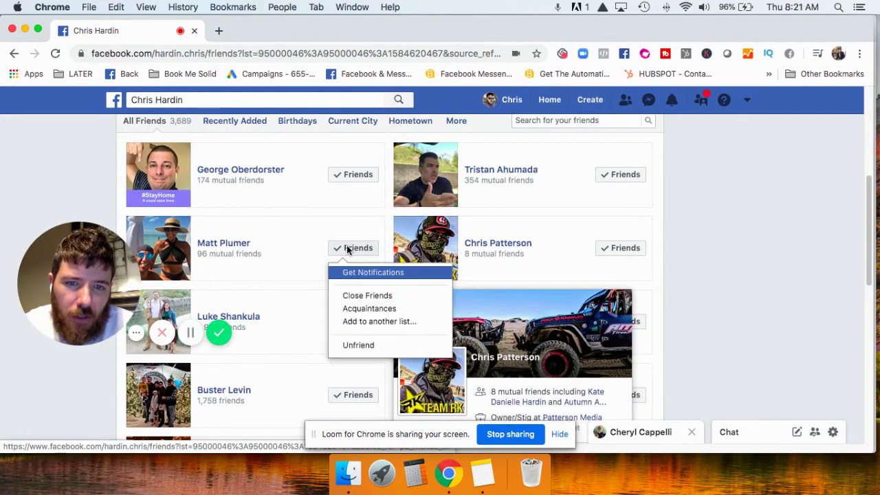
left_click(373, 323)
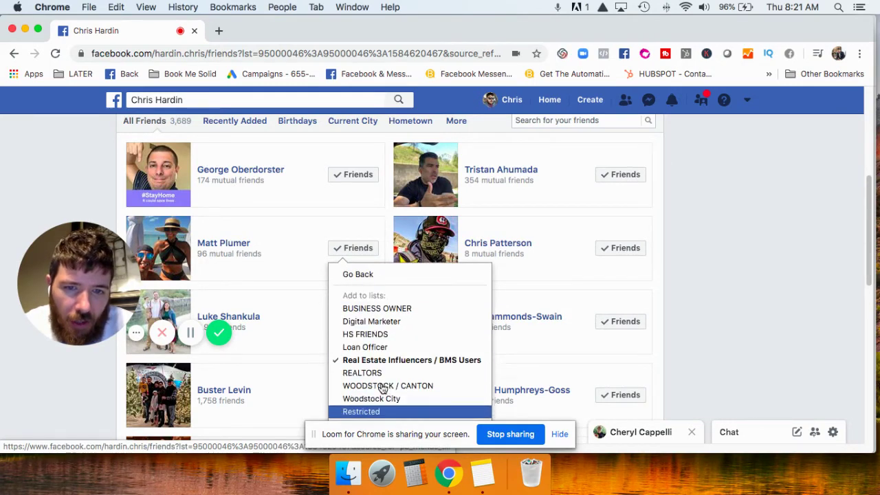
scroll(387, 323, "down", 1)
scroll(387, 329, "down", 1)
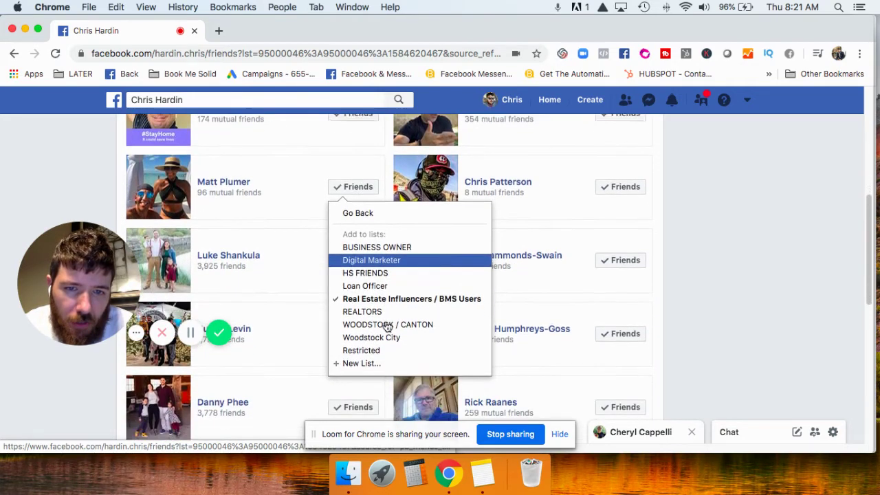
left_click(358, 312)
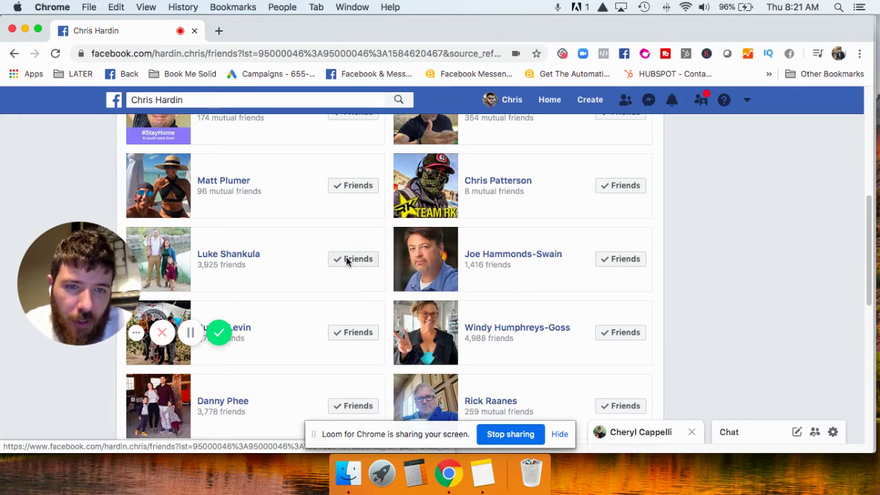
Open the add-to-another-list choices for the friend with 3,925 friends.
mouse_move(345, 258)
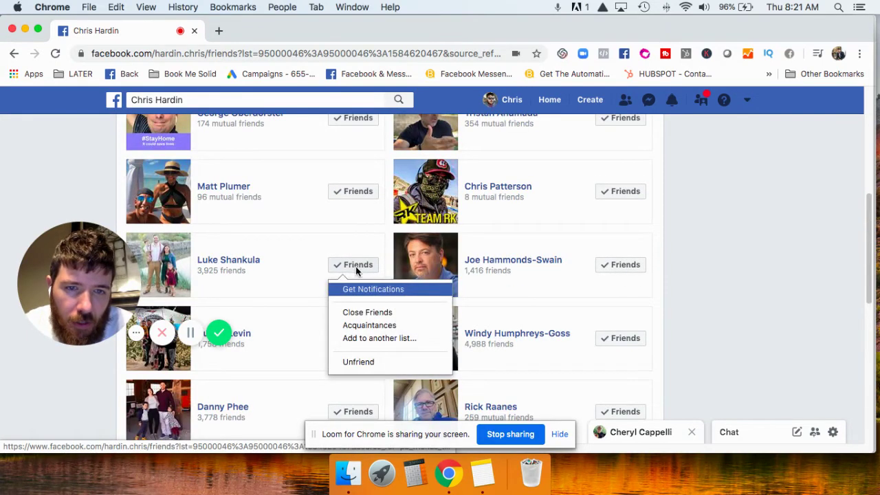
left_click(367, 340)
left_click(375, 338)
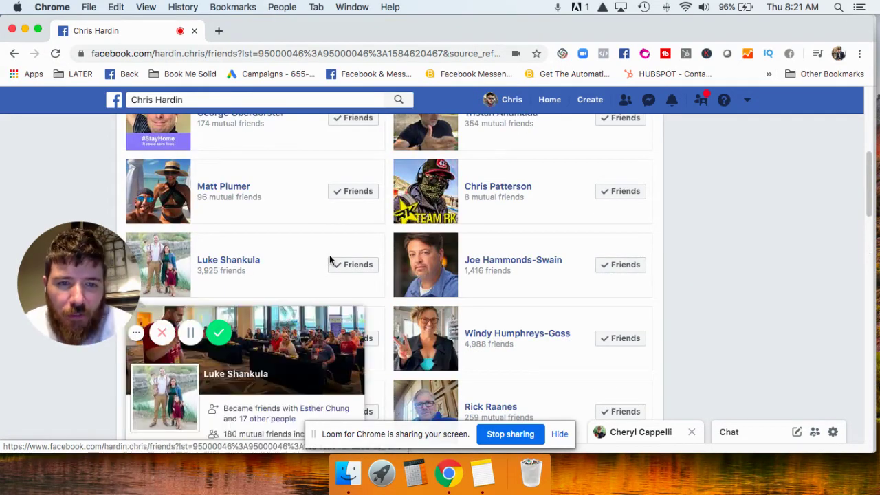
Return to the home feed and start a new post reading "Hey whats up Woodstock".
scroll(271, 259, "up", 3)
scroll(272, 259, "up", 4)
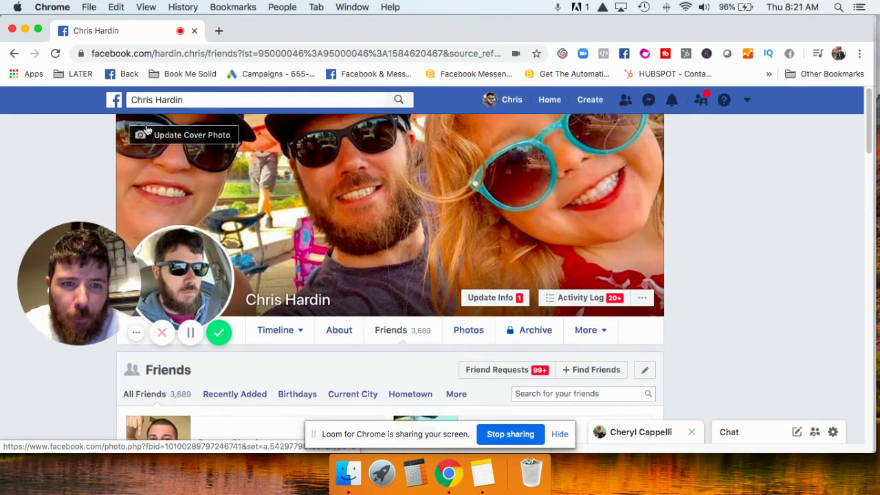
left_click(115, 101)
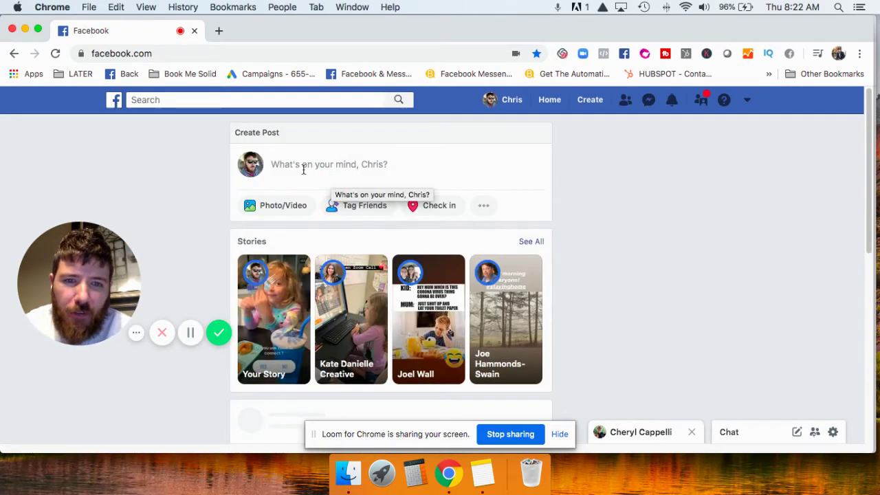
left_click(303, 170)
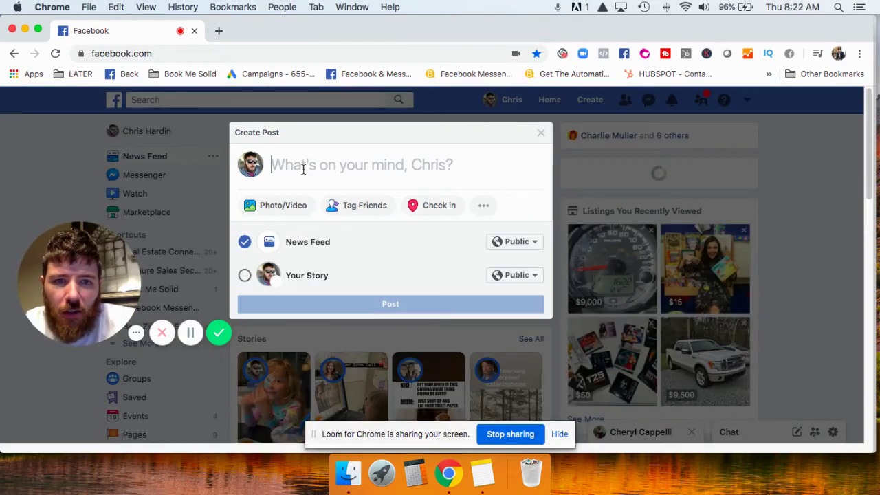
type("Hey whats up")
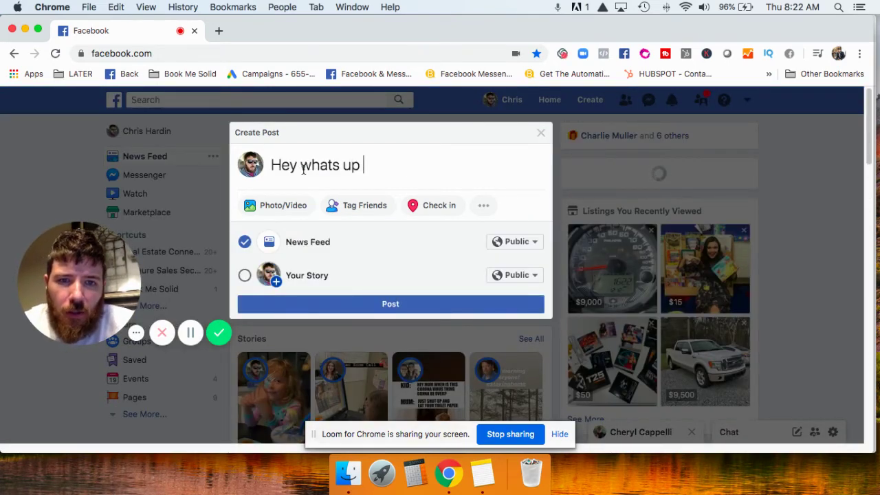
key("BackSpace")
type("Wo")
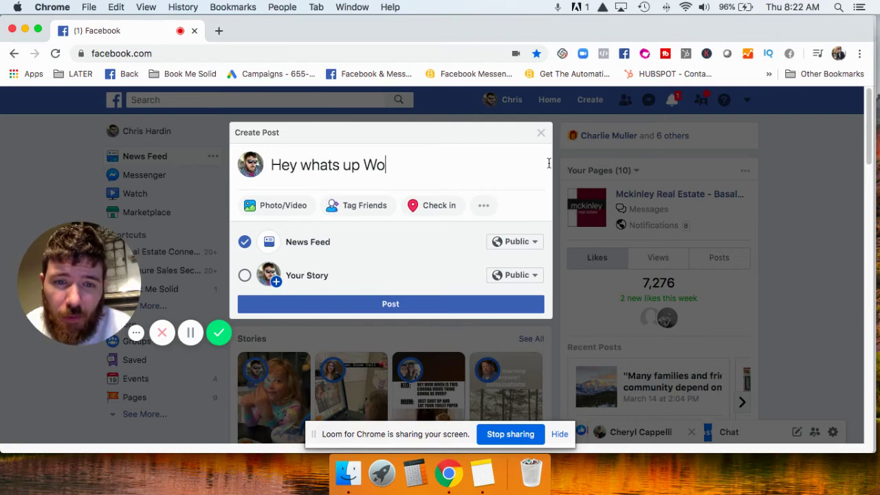
type("odstock")
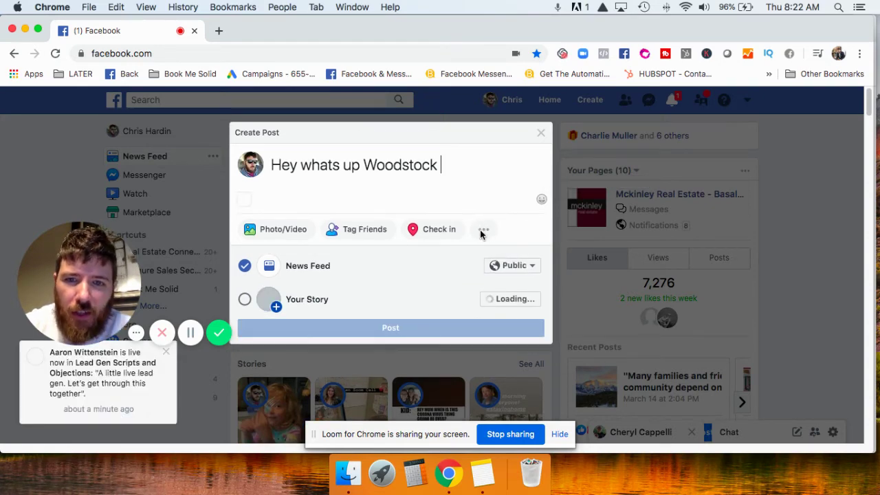
Expand the new post's additional content options, such as GIF, Live Video and Watch Party.
left_click(483, 231)
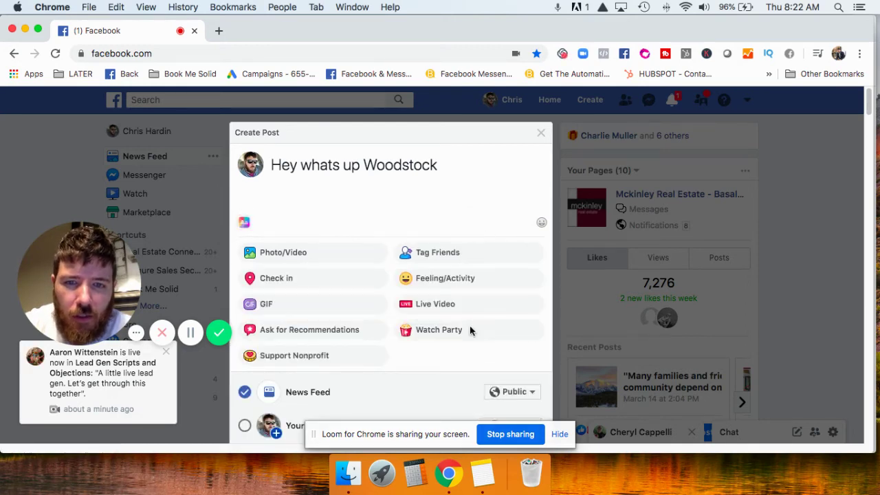
scroll(453, 351, "down", 3)
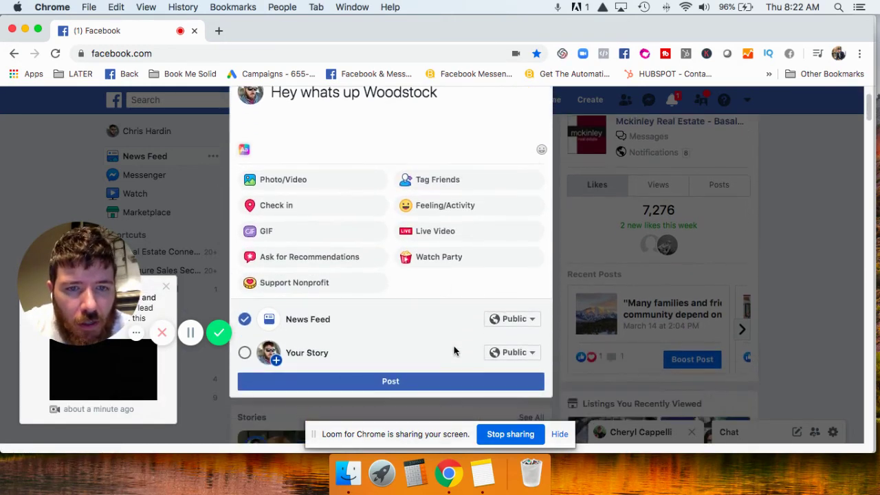
scroll(453, 349, "up", 2)
scroll(454, 349, "down", 3)
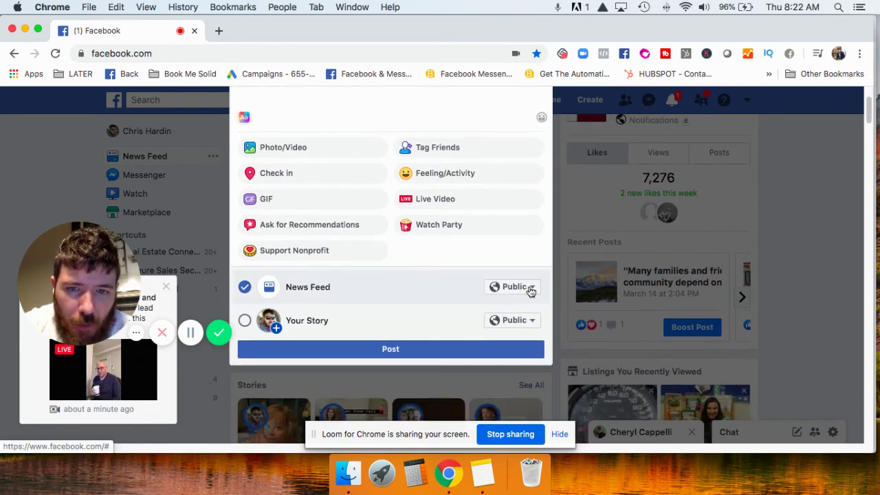
Limit the post's News Feed audience to the WOODSTOCK / CANTON friend list.
left_click(532, 289)
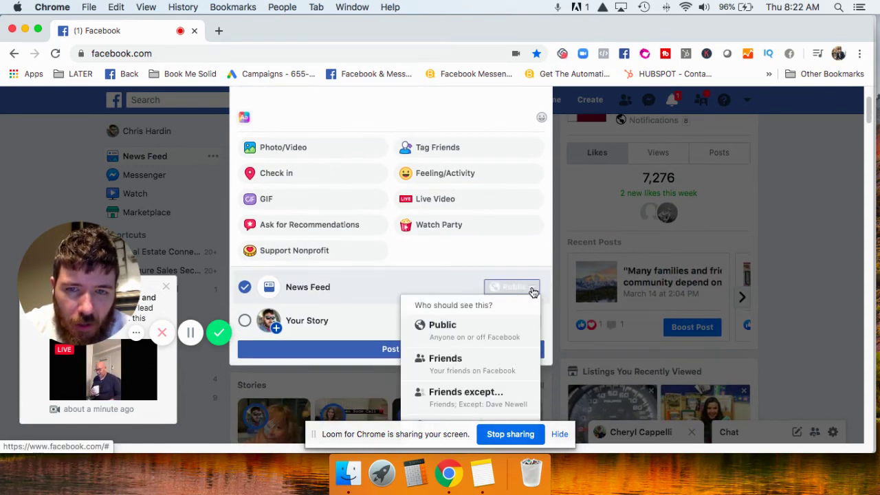
left_click(532, 290)
left_click(530, 289)
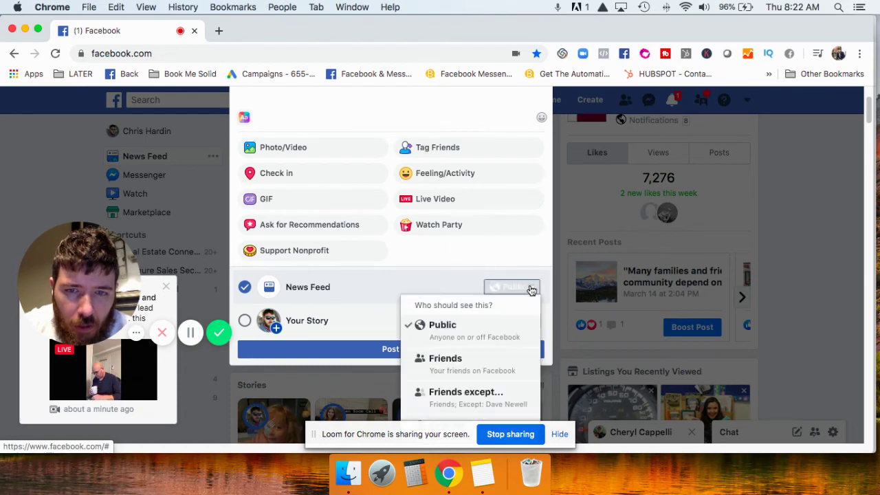
scroll(481, 379, "down", 1)
scroll(481, 380, "down", 2)
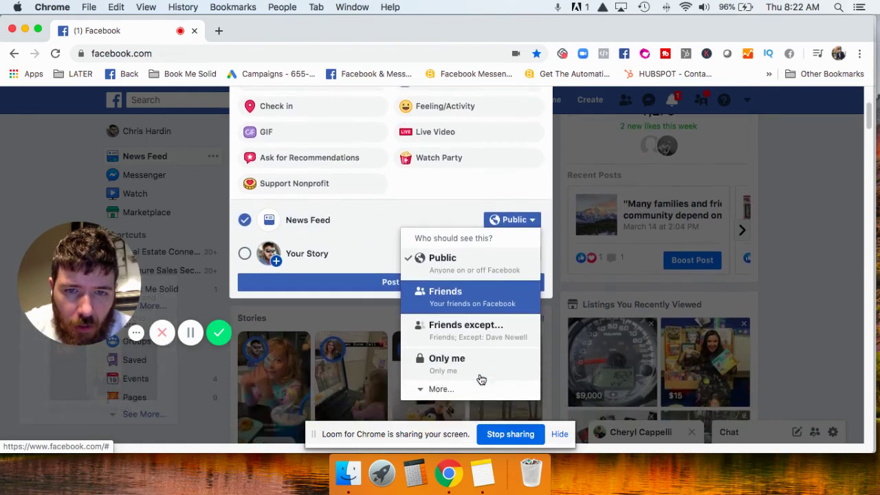
left_click(422, 378)
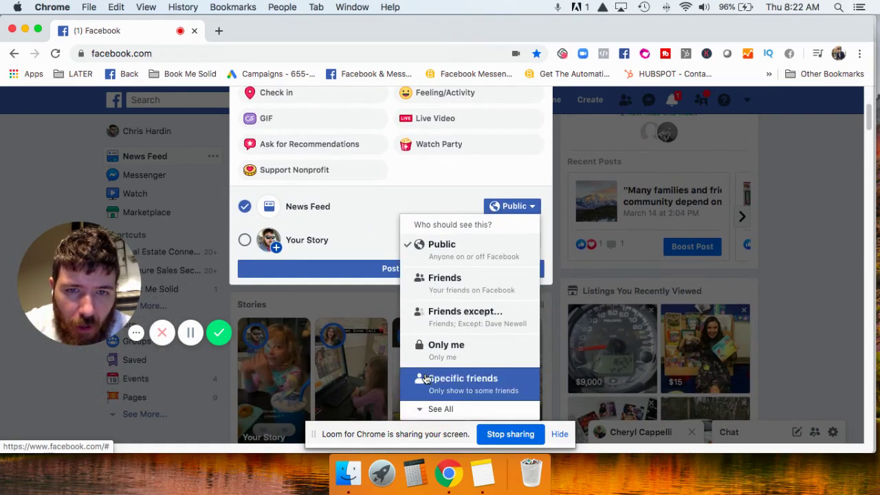
scroll(467, 378, "down", 3)
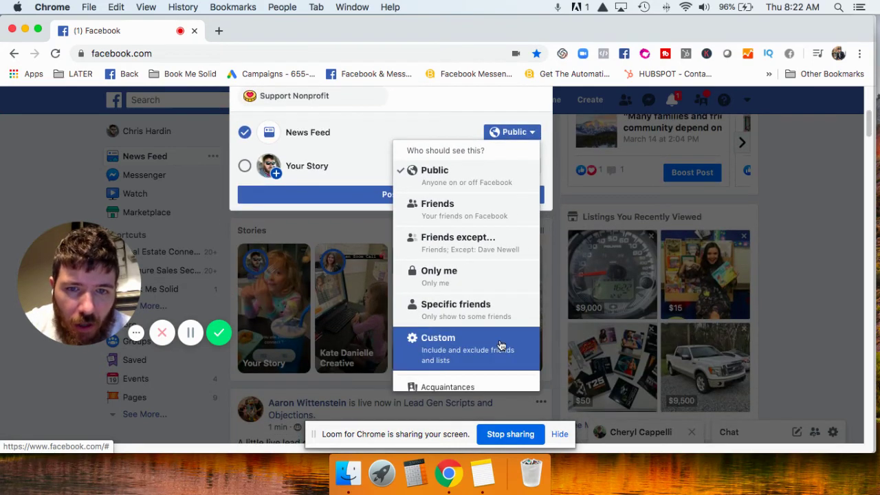
scroll(492, 352, "down", 5)
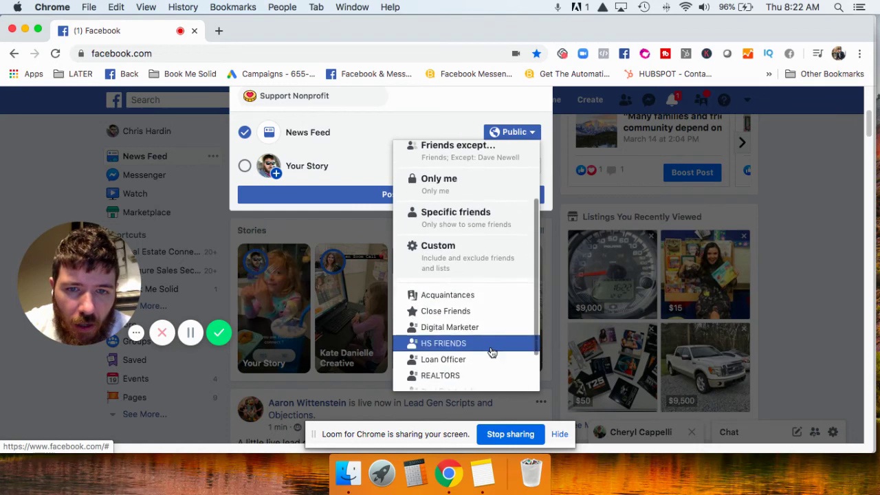
scroll(492, 352, "down", 1)
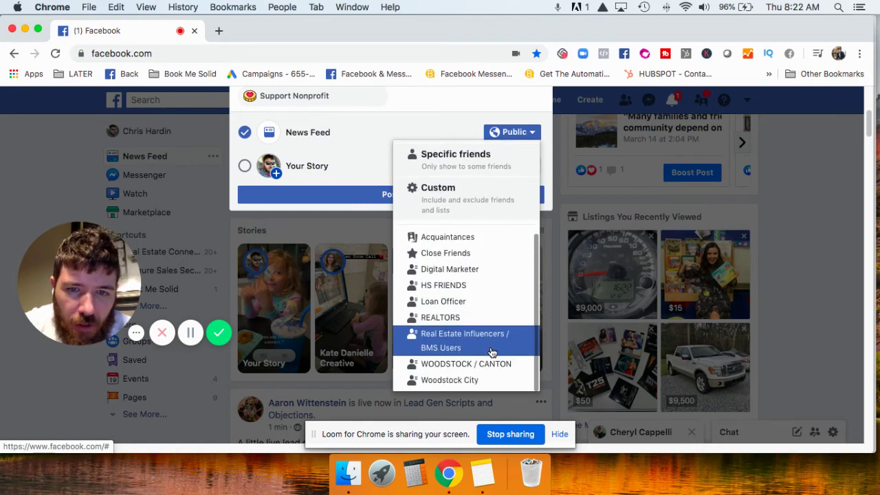
left_click(438, 365)
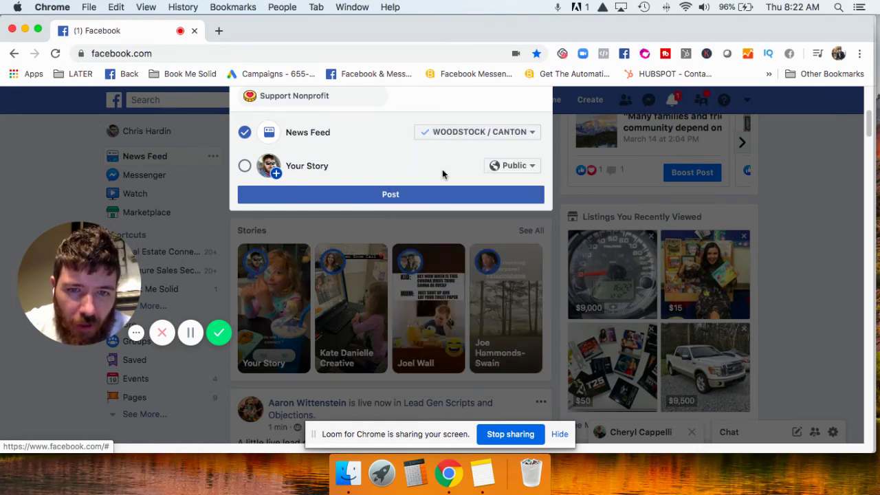
Review the draft post's message, its attachment options and the audience chosen for News Feed.
scroll(394, 182, "up", 1)
scroll(394, 181, "up", 5)
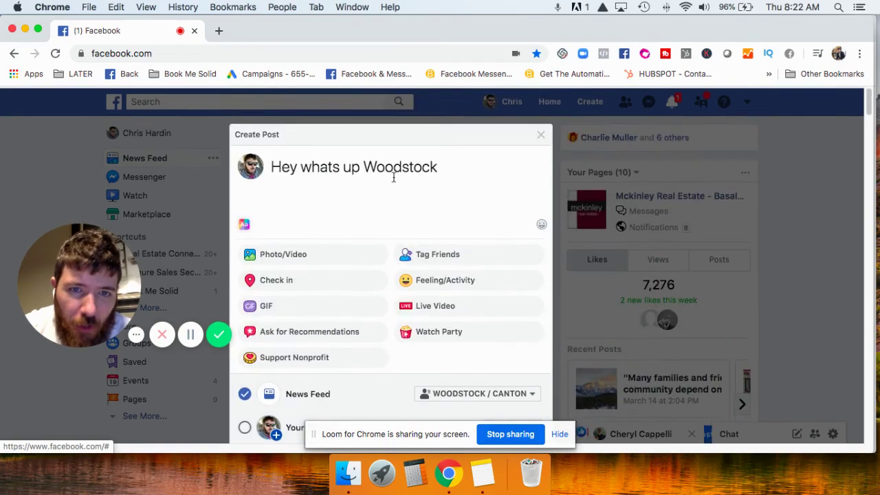
scroll(424, 191, "down", 4)
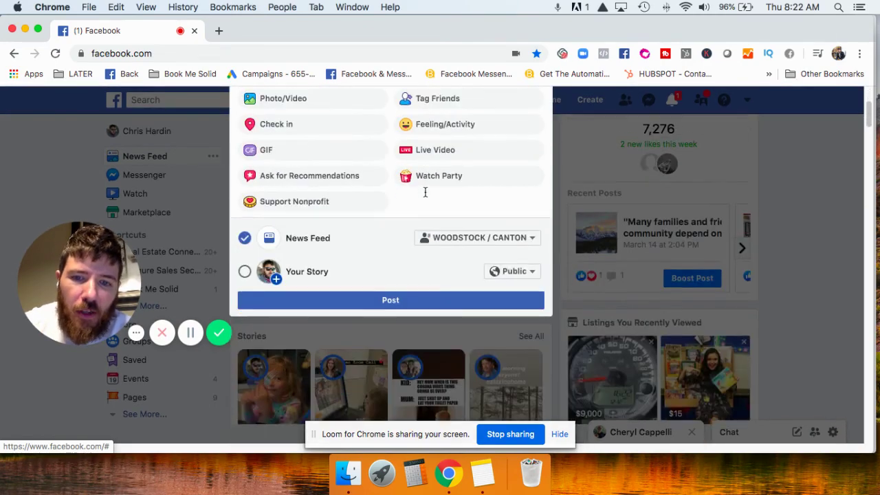
scroll(425, 192, "up", 4)
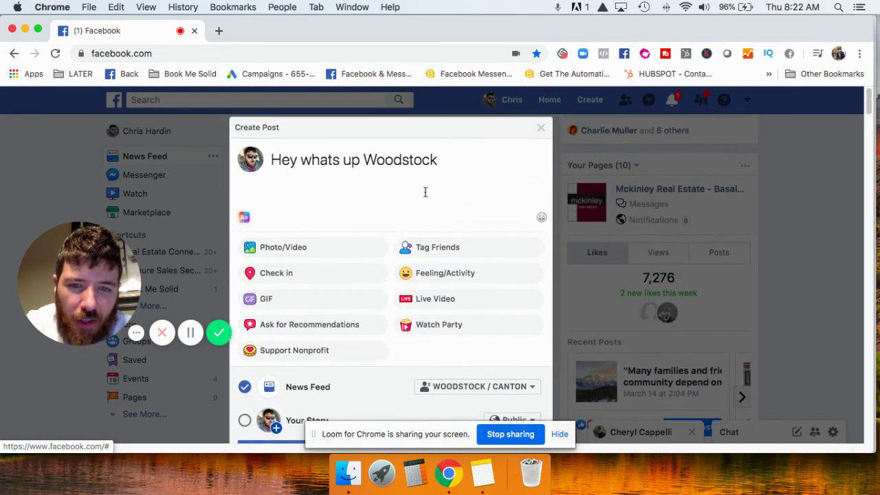
scroll(424, 194, "down", 3)
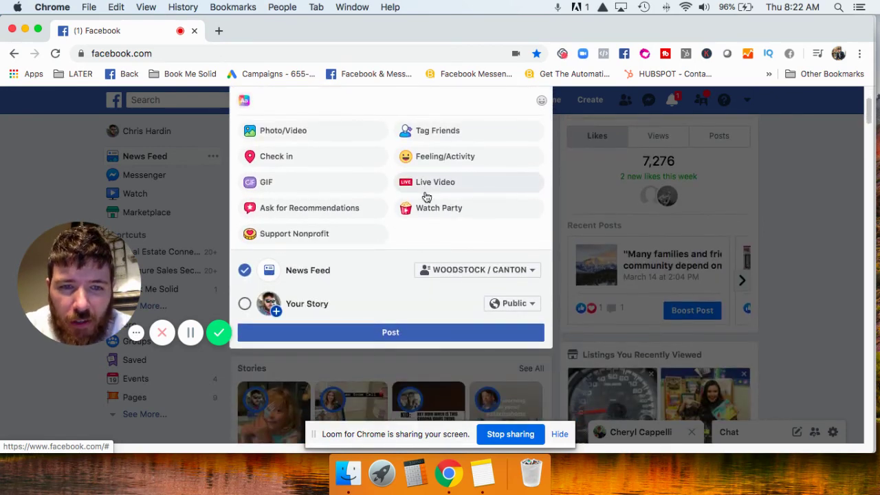
scroll(426, 197, "up", 3)
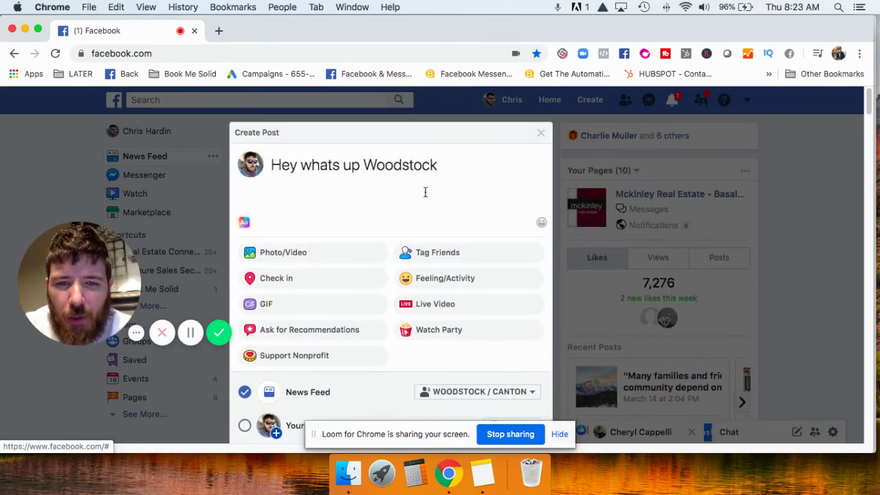
scroll(425, 192, "down", 2)
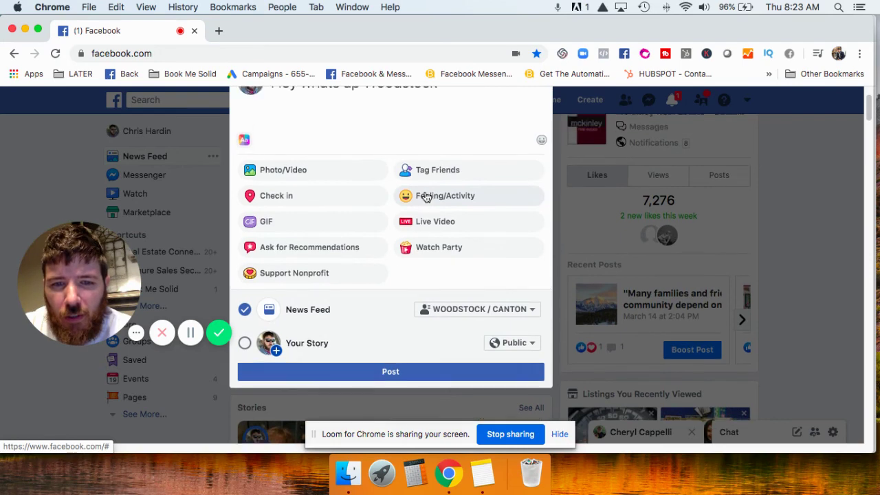
scroll(426, 197, "up", 2)
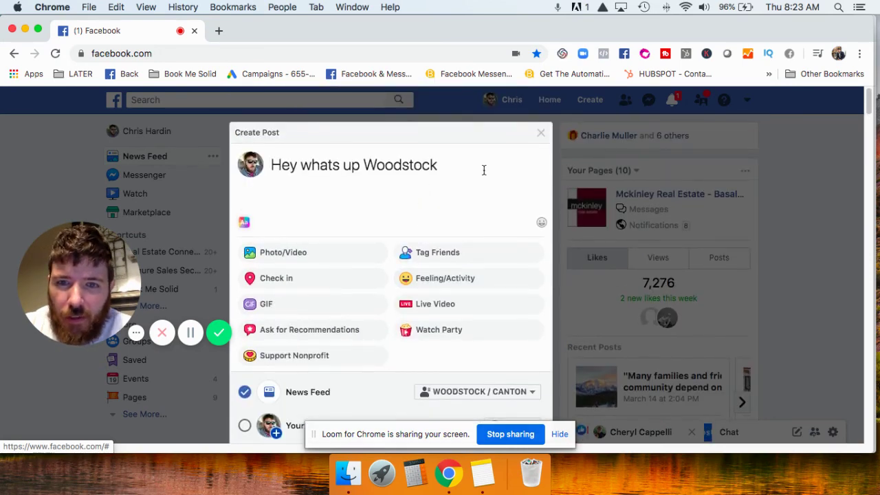